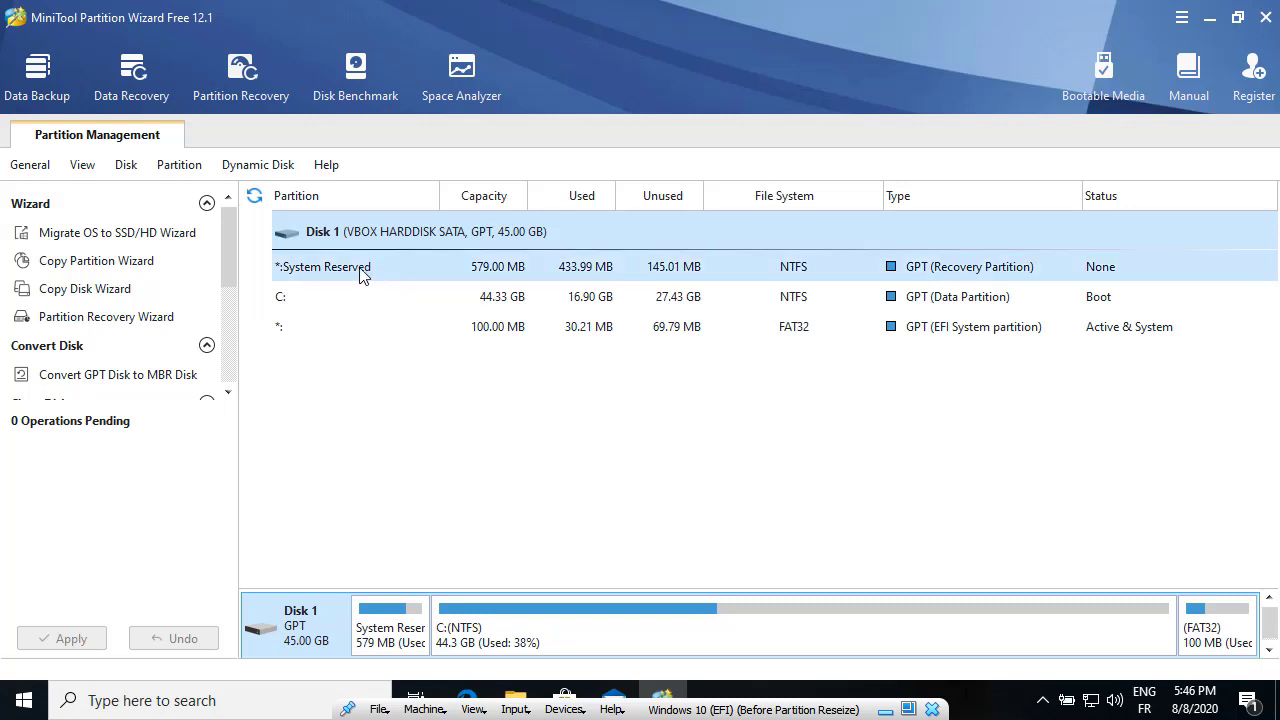
- Split the C: partition on Disk 1, giving the new partition a size of 10 GB
left_click(365, 270)
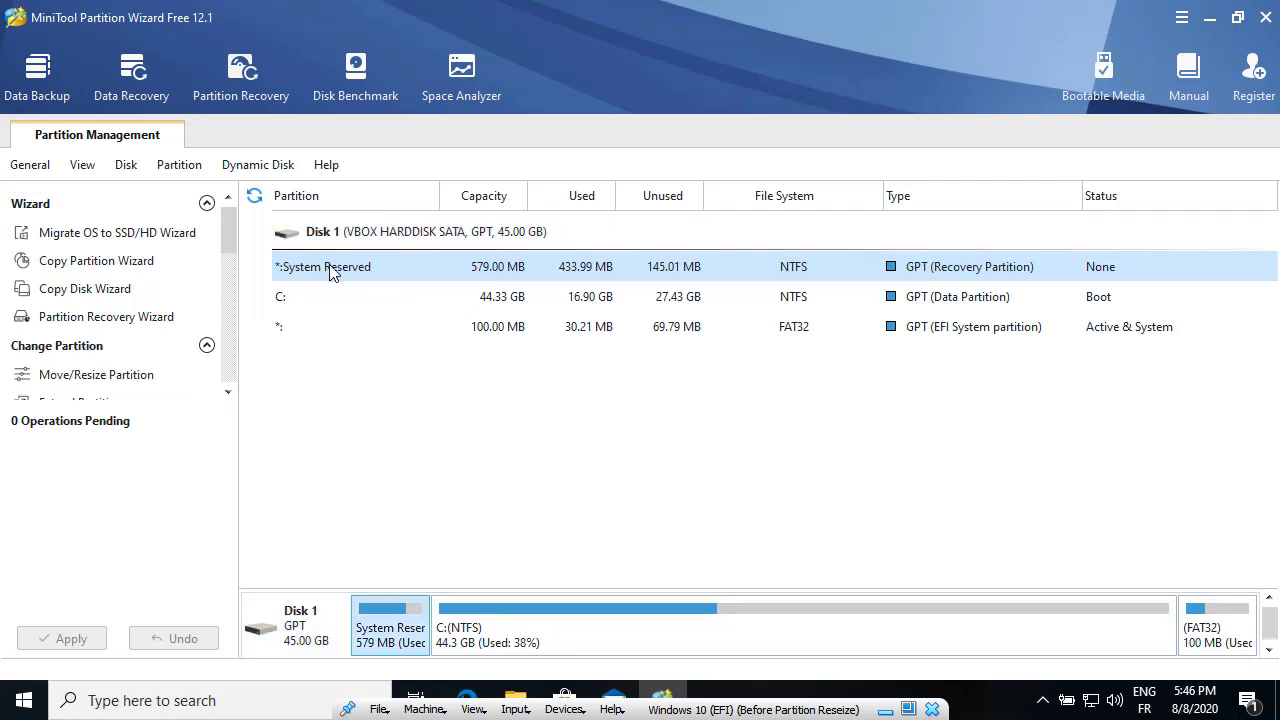
left_click(301, 331)
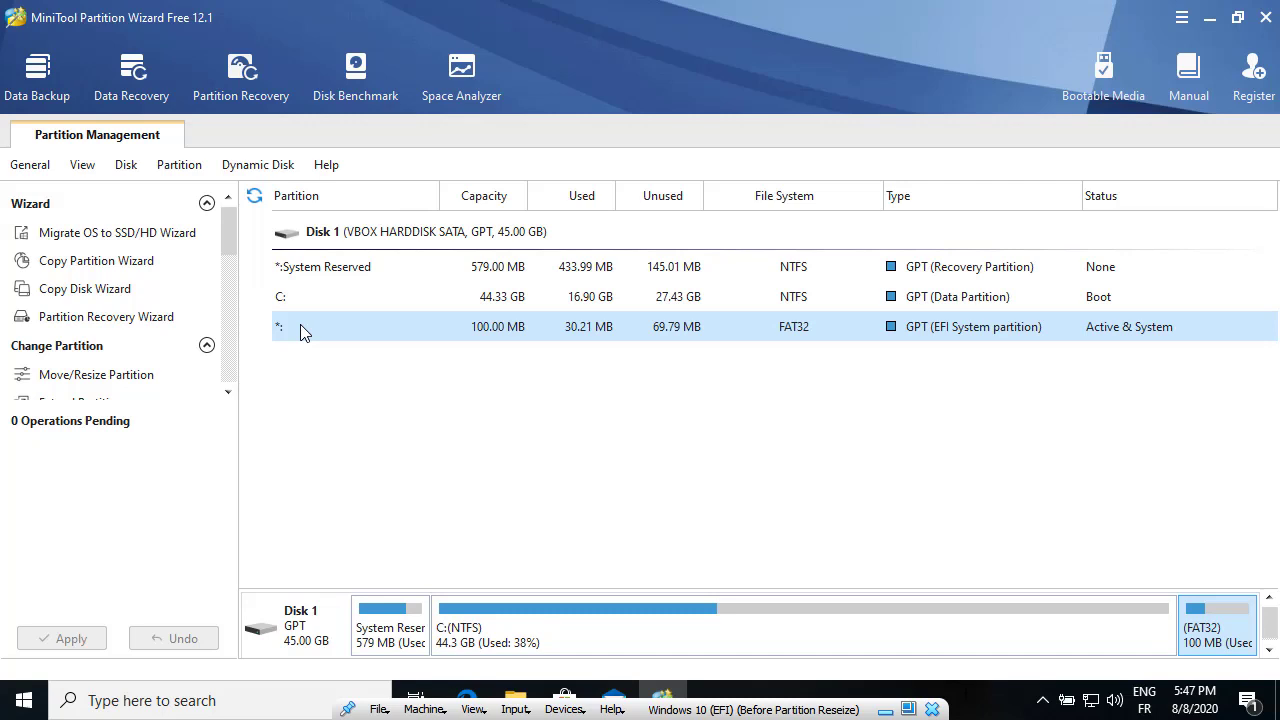
left_click(315, 303)
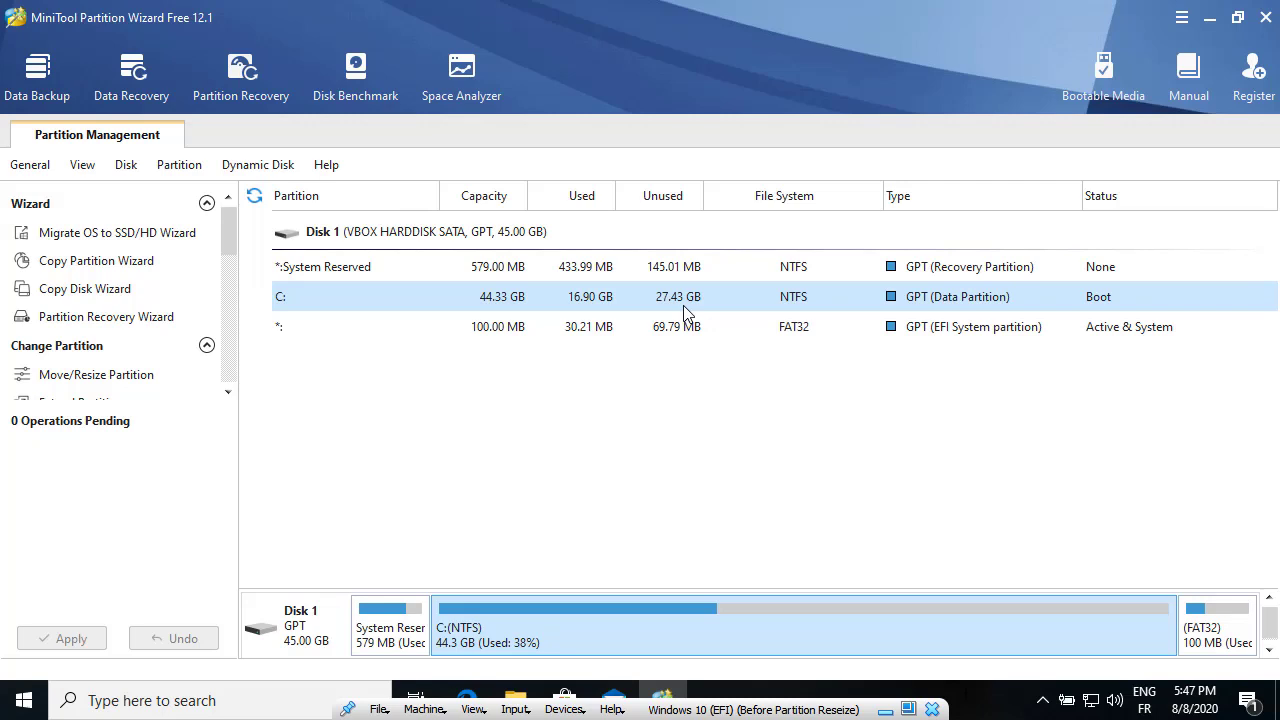
right_click(417, 305)
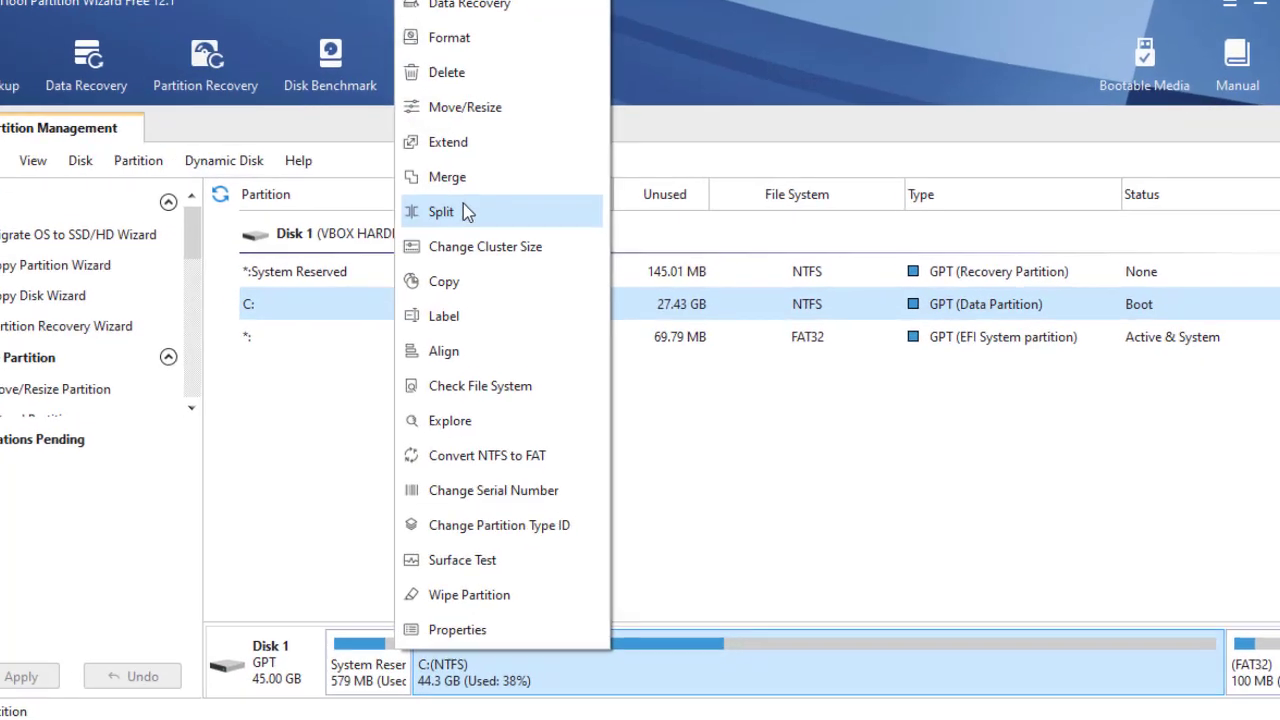
left_click(460, 211)
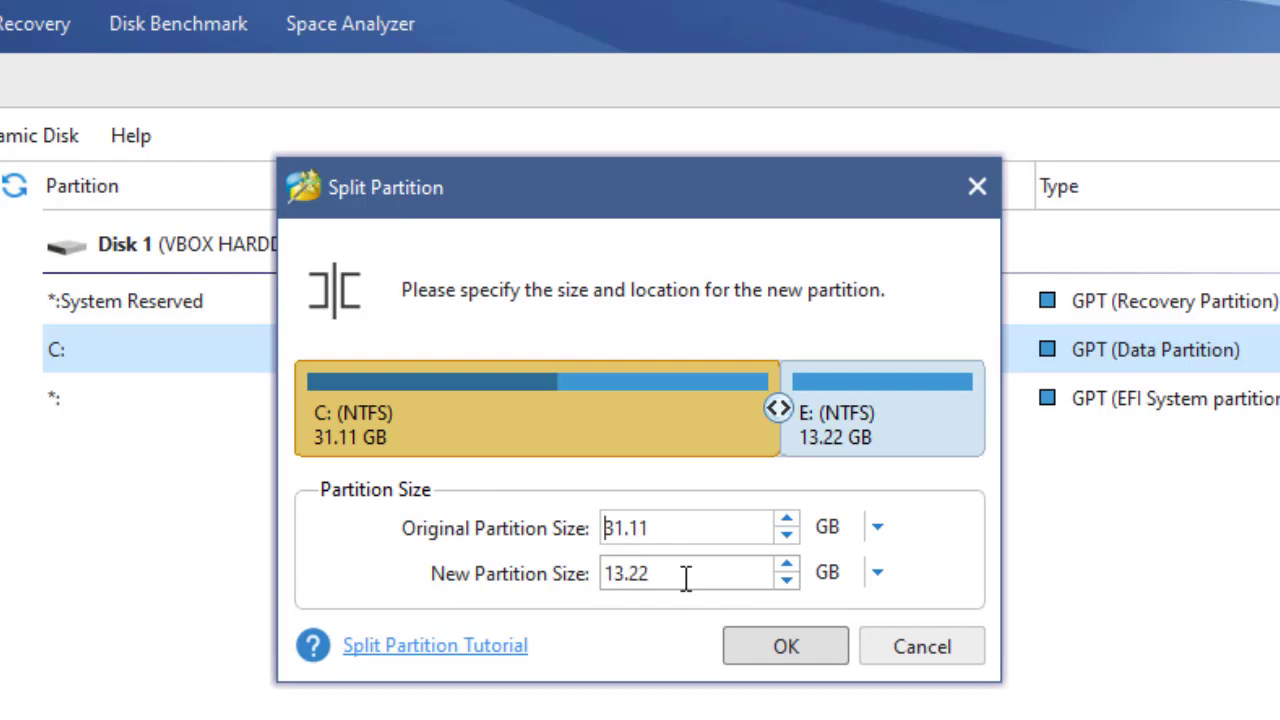
mouse_move(778, 436)
left_mouse_down()
mouse_move(752, 435)
mouse_move(786, 437)
left_mouse_up()
left_click(614, 570)
double_click(614, 570)
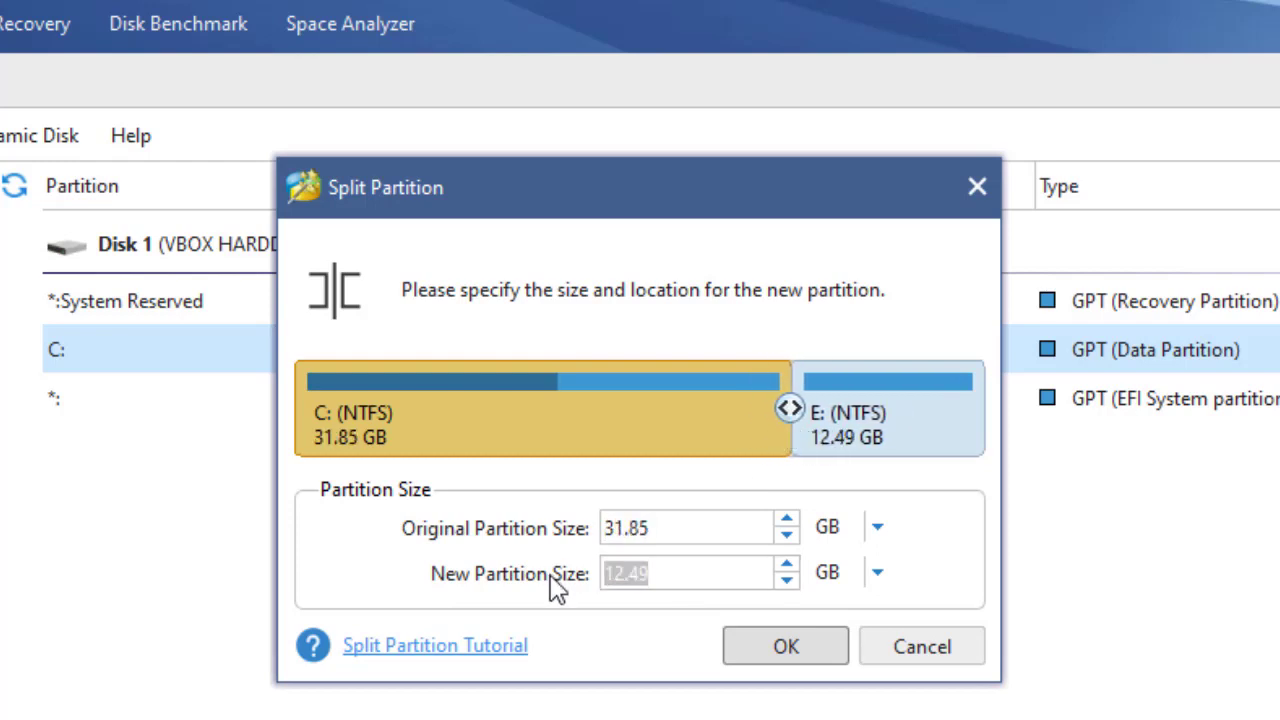
type("10")
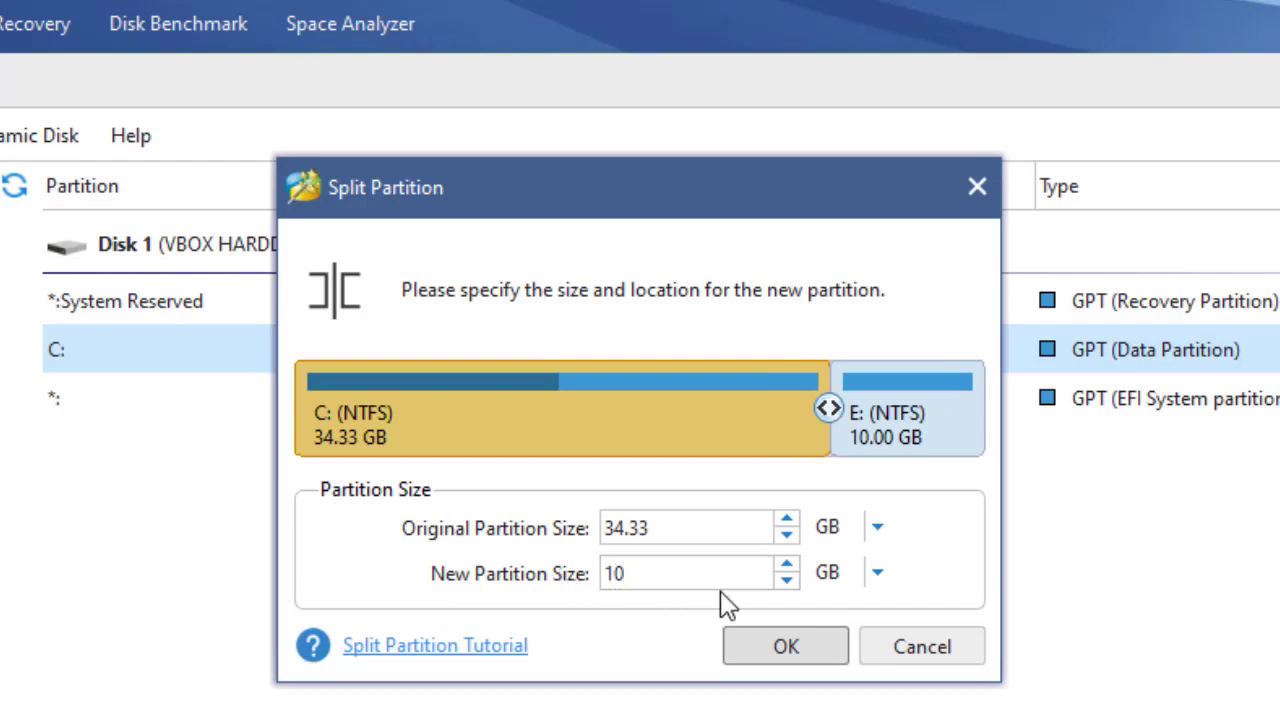
left_click(768, 655)
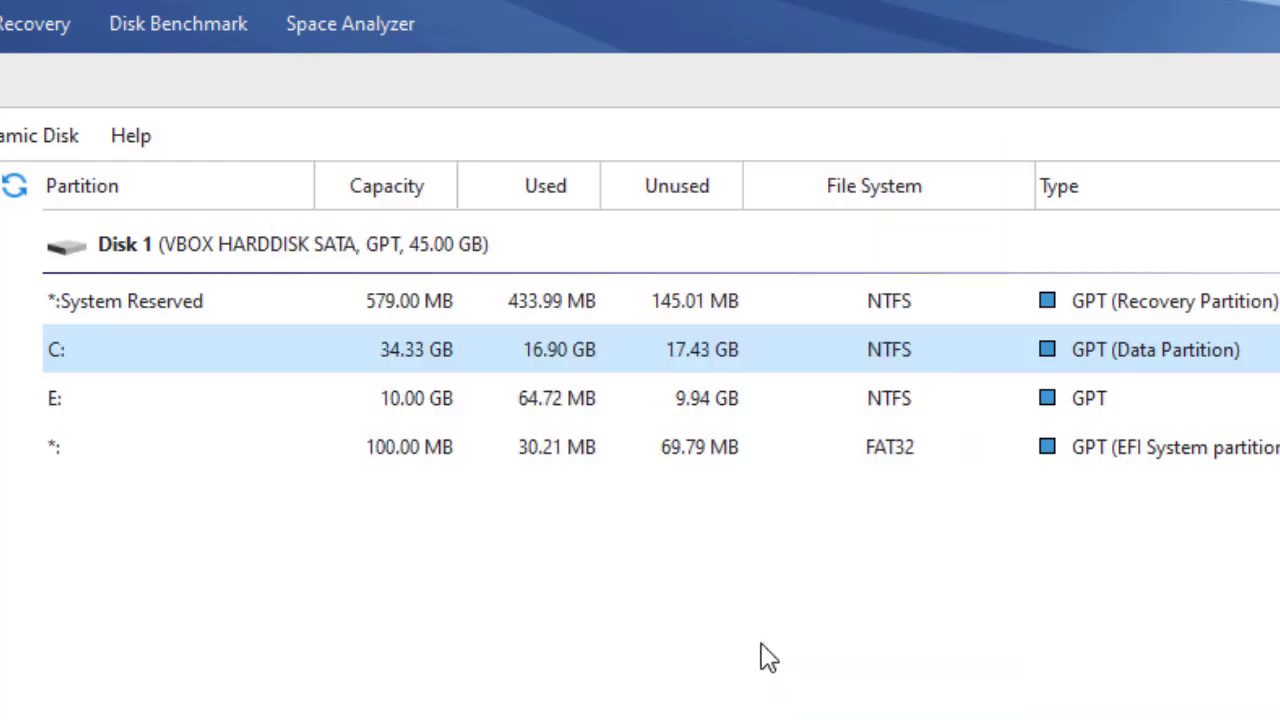
- Apply the pending partition split and restart the PC to let the operations finish
left_click(100, 398)
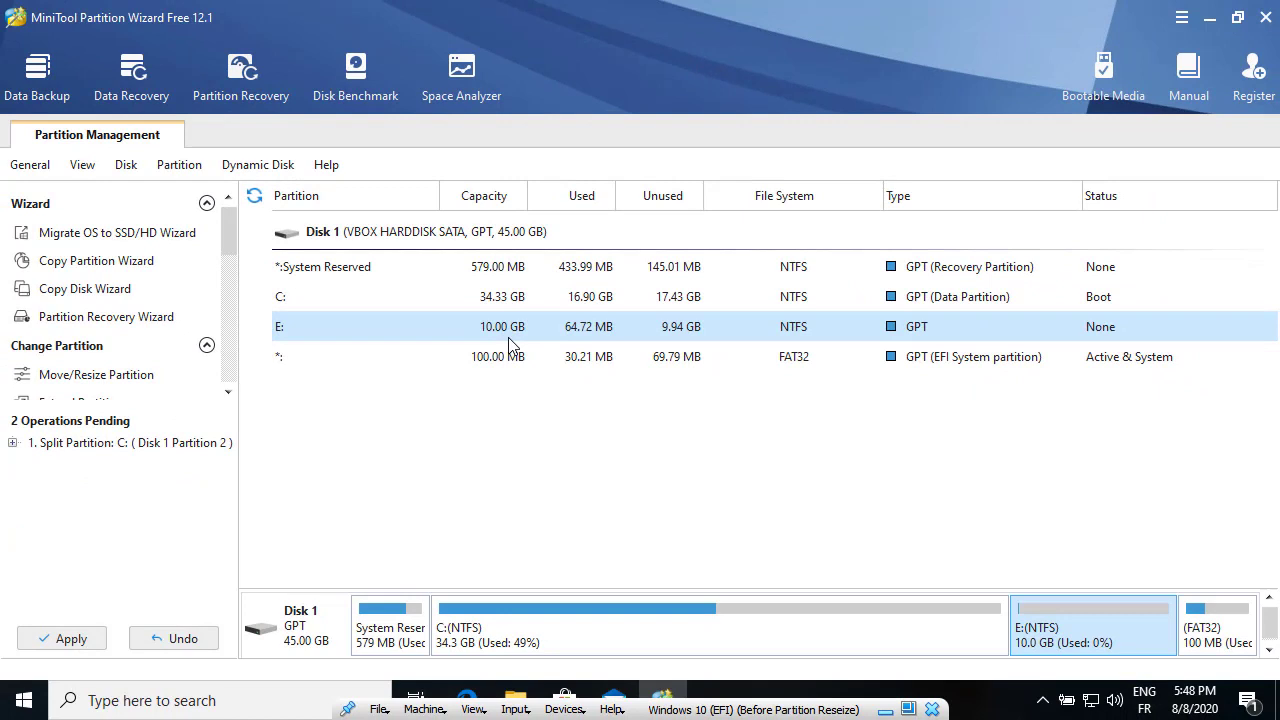
left_click(89, 649)
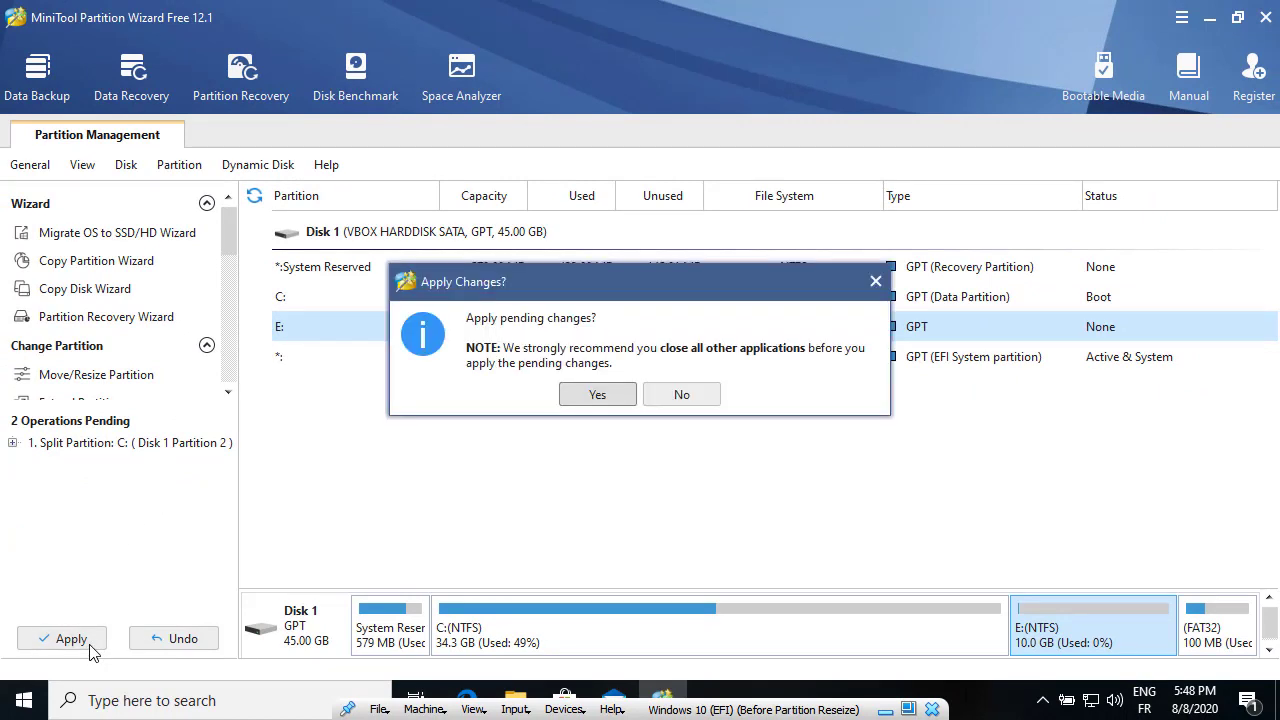
left_click(600, 396)
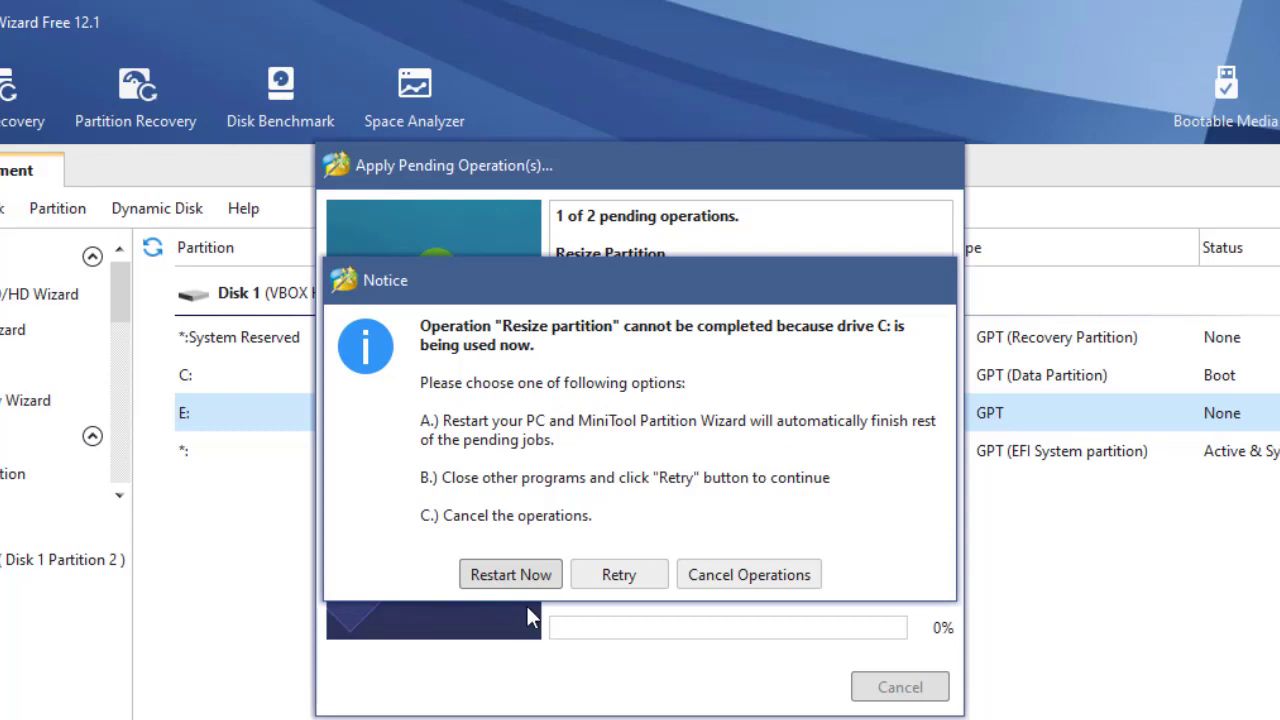
left_click(505, 582)
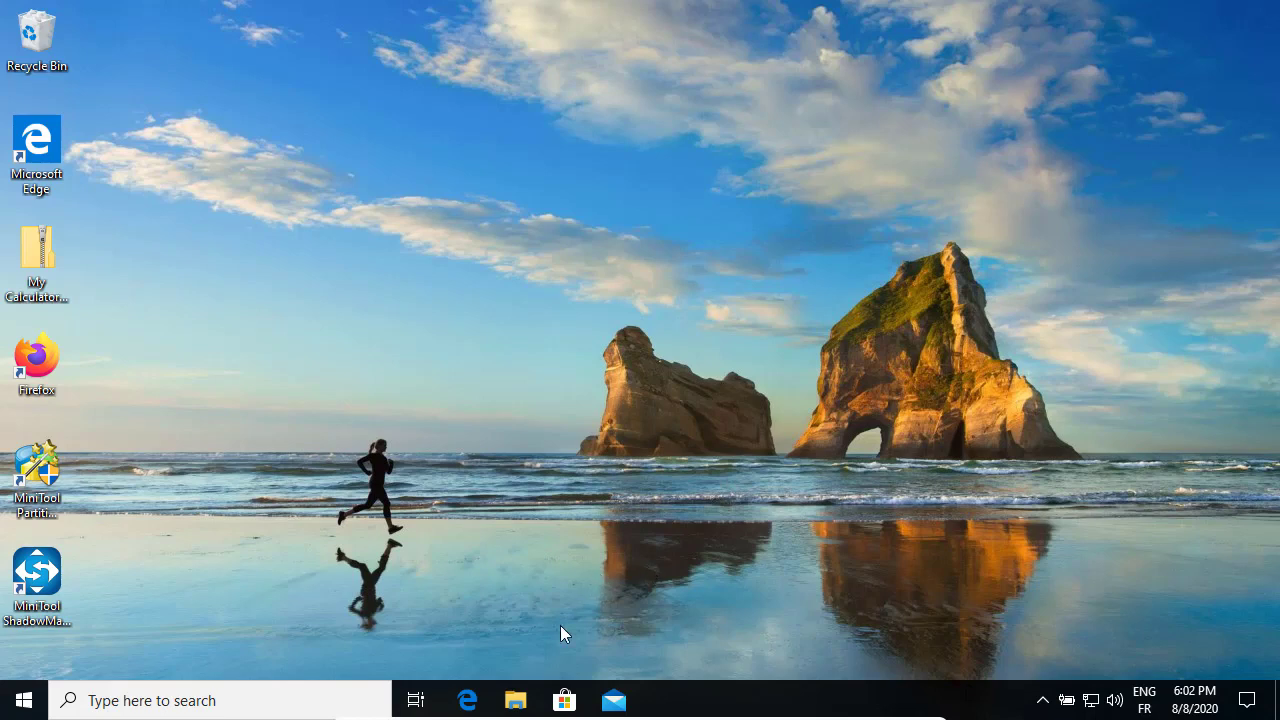
- Switch to File Explorer and open Local Disk (E:) from This PC to inspect its contents
left_click(515, 701)
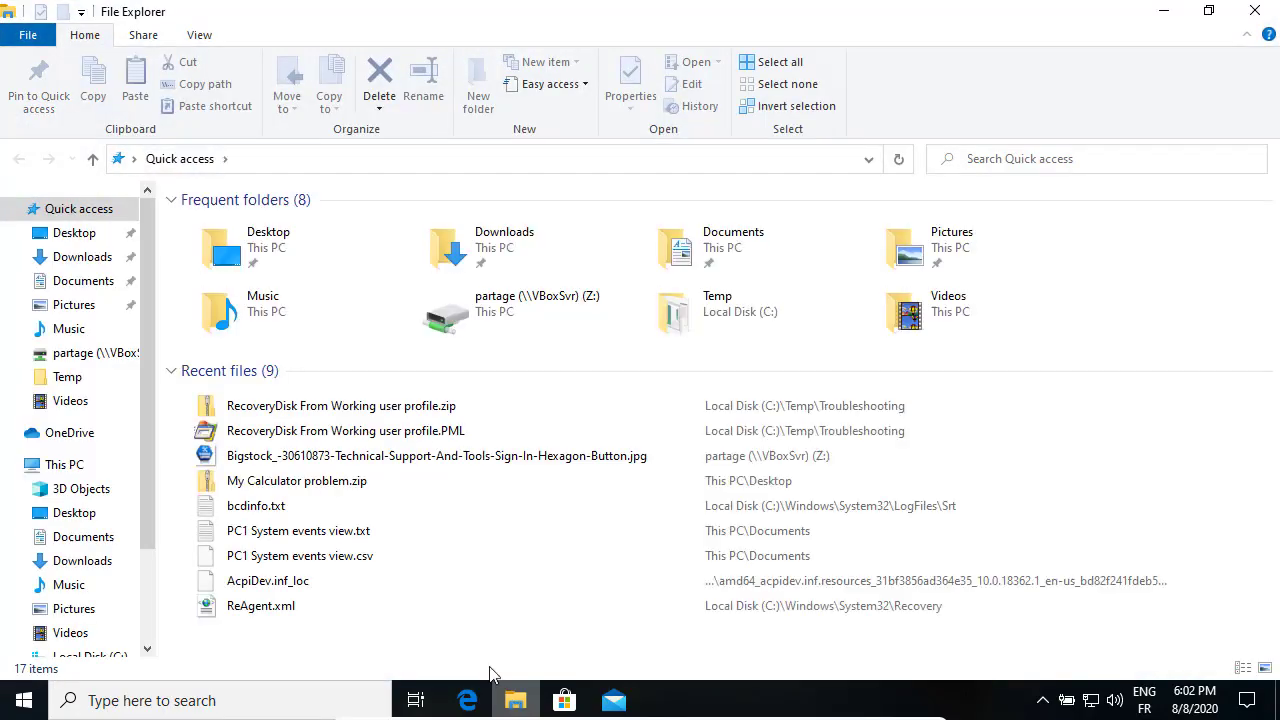
left_click(57, 466)
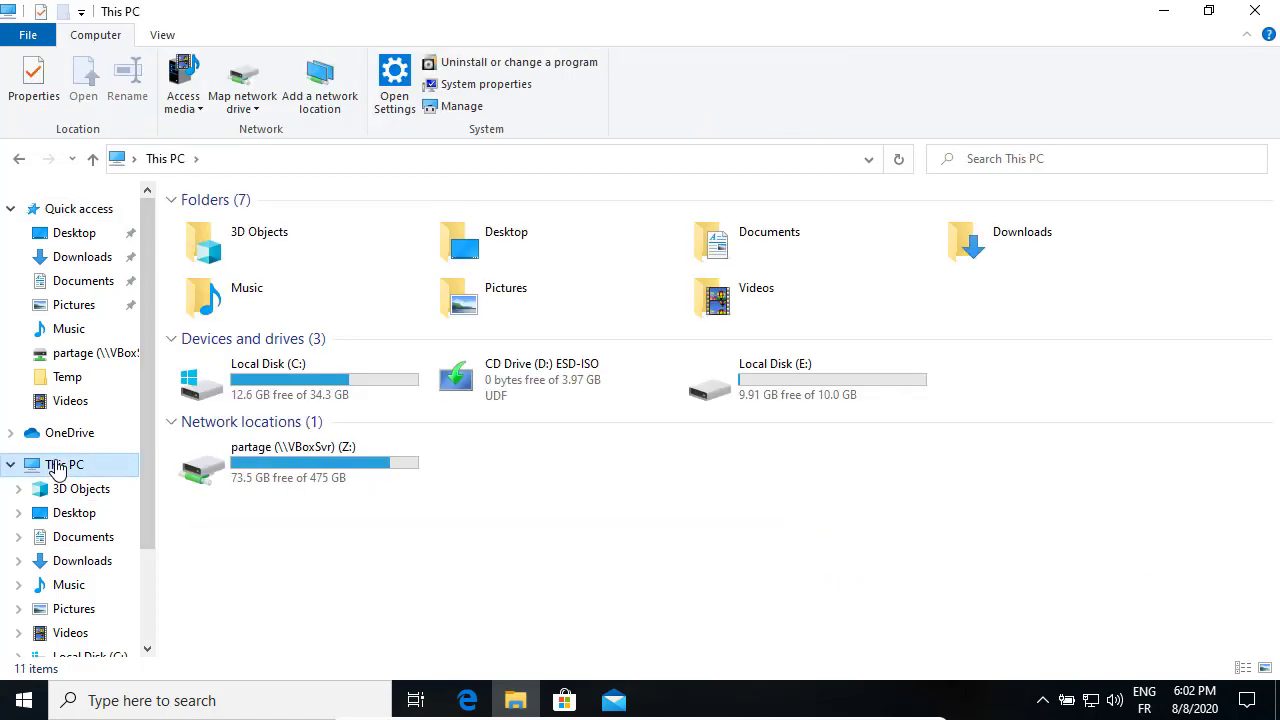
left_click(852, 388)
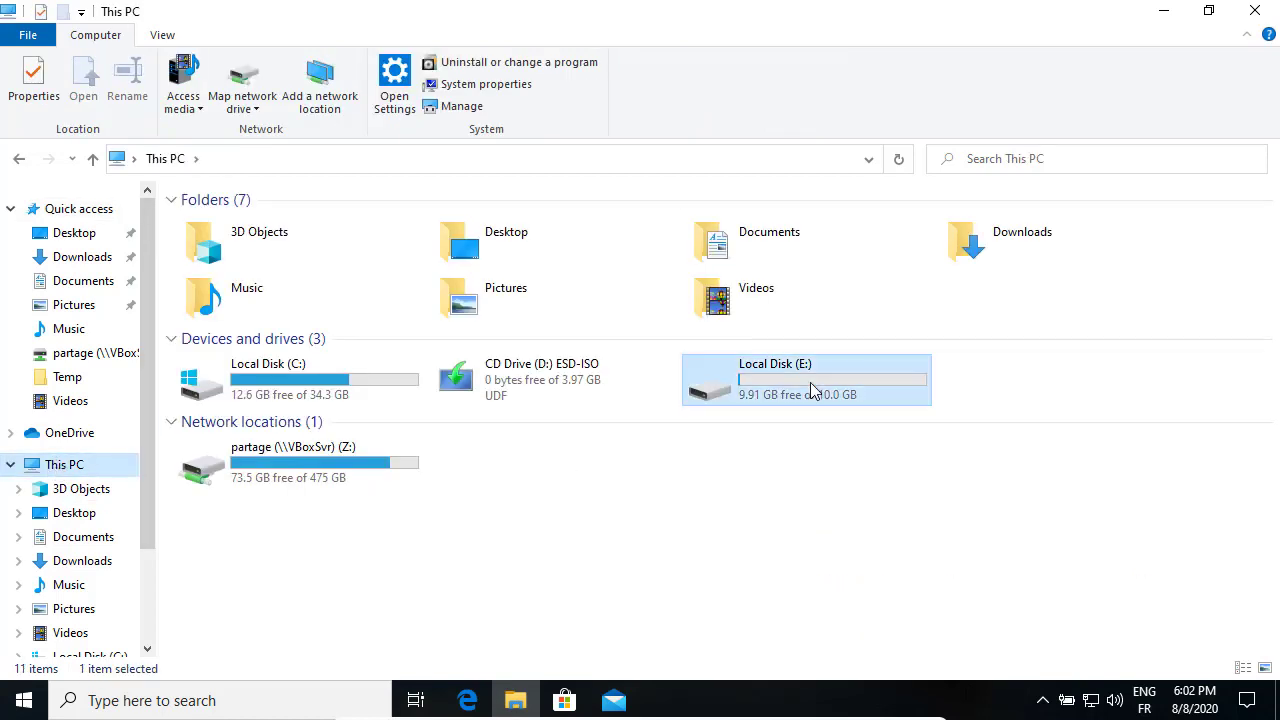
double_click(873, 388)
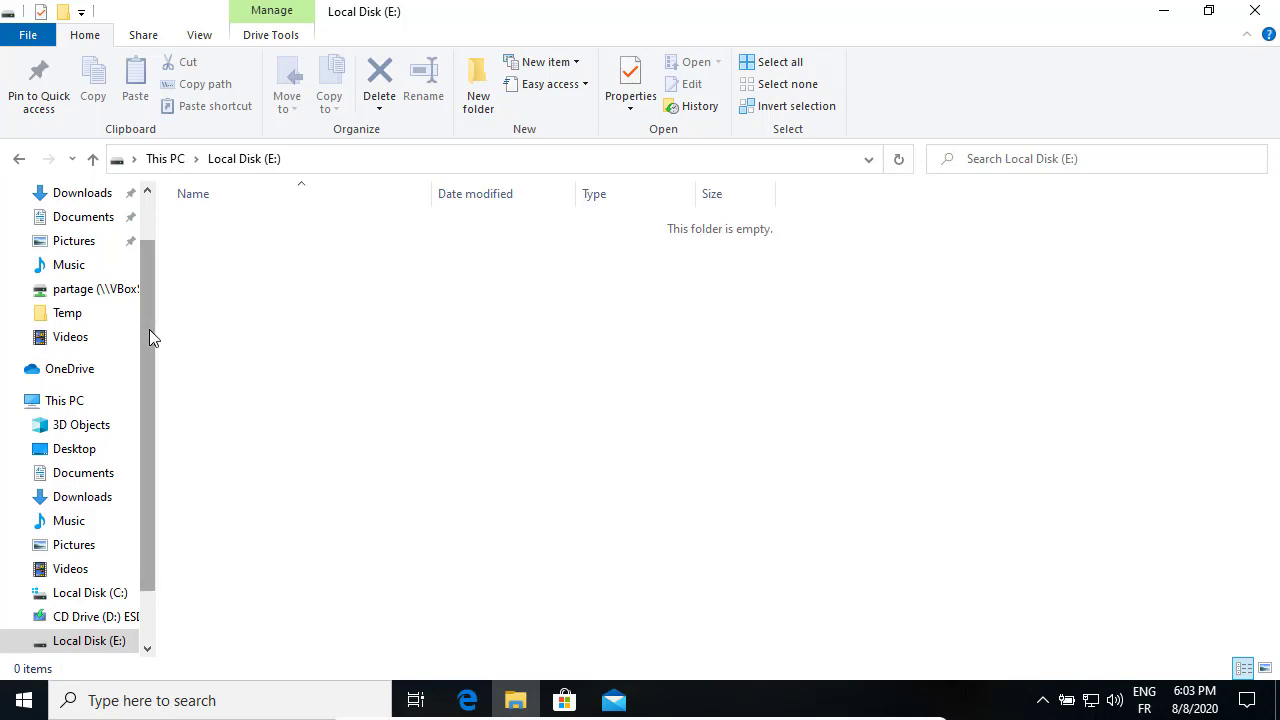
- Open the user's profile folder and cut everything in it except AppData and ntuser.dat
left_click_drag(149, 329, 155, 258)
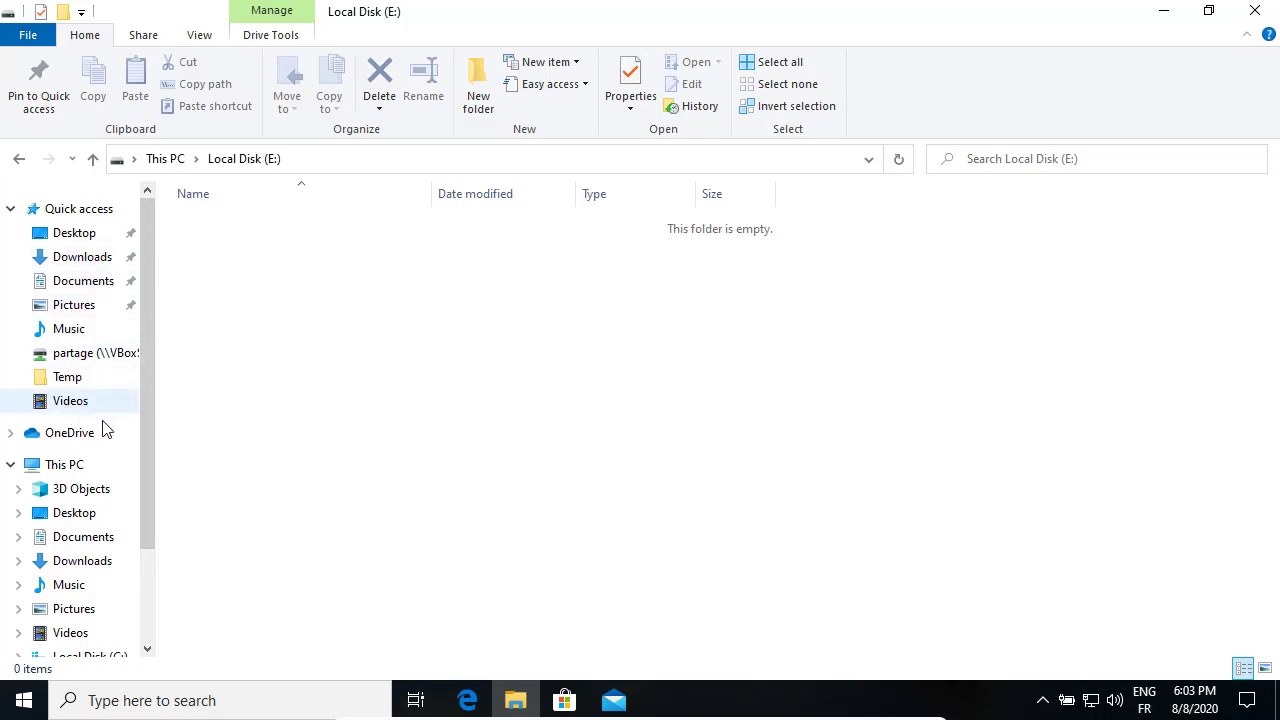
scroll(110, 435, "down", 3)
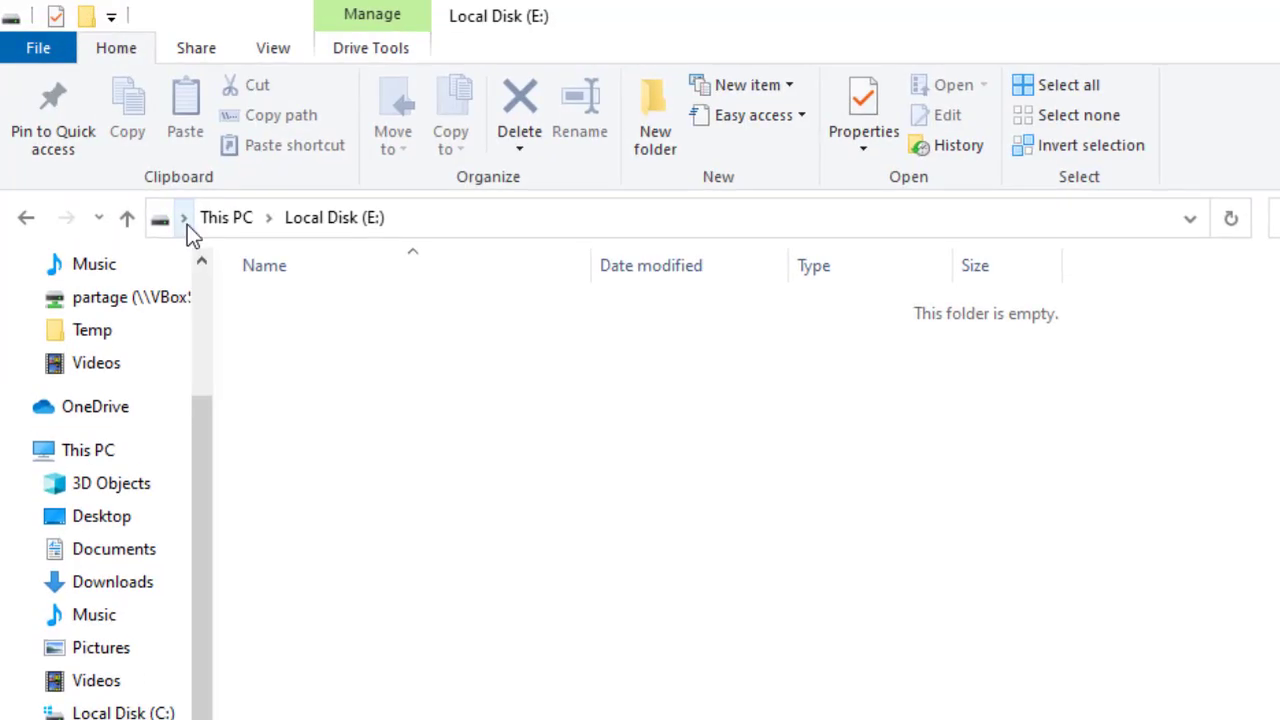
left_click(133, 159)
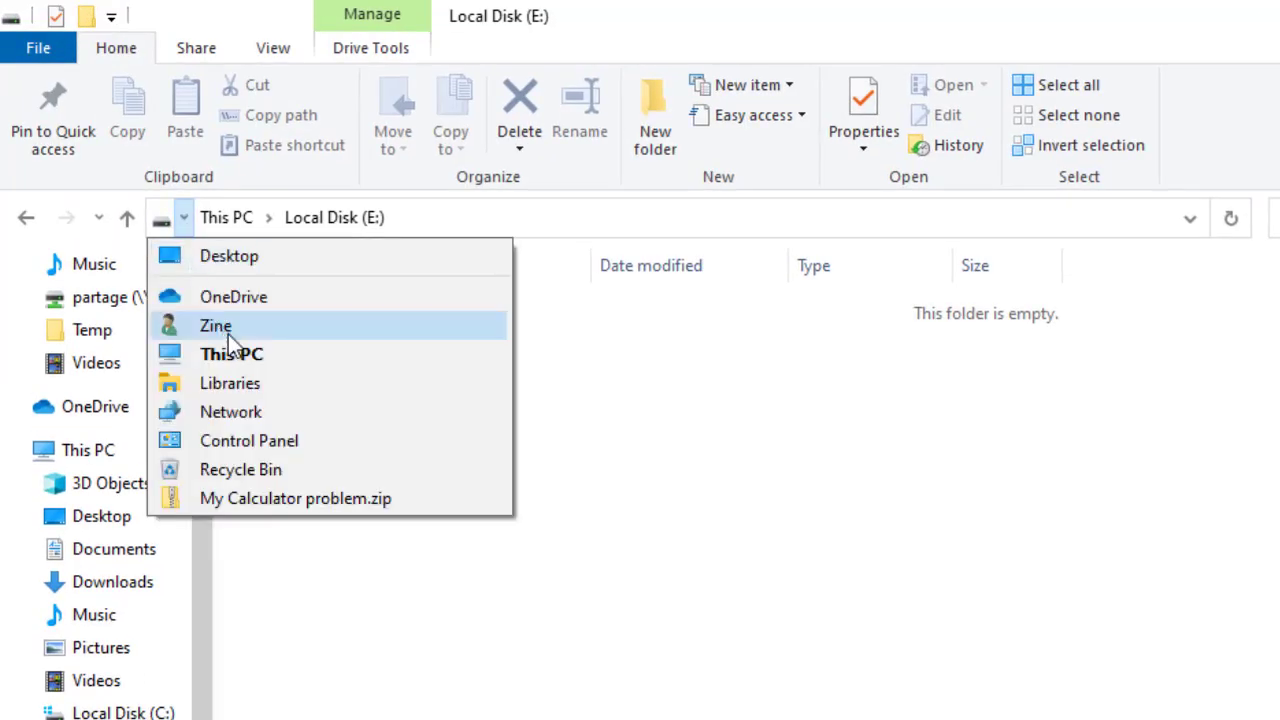
left_click(228, 334)
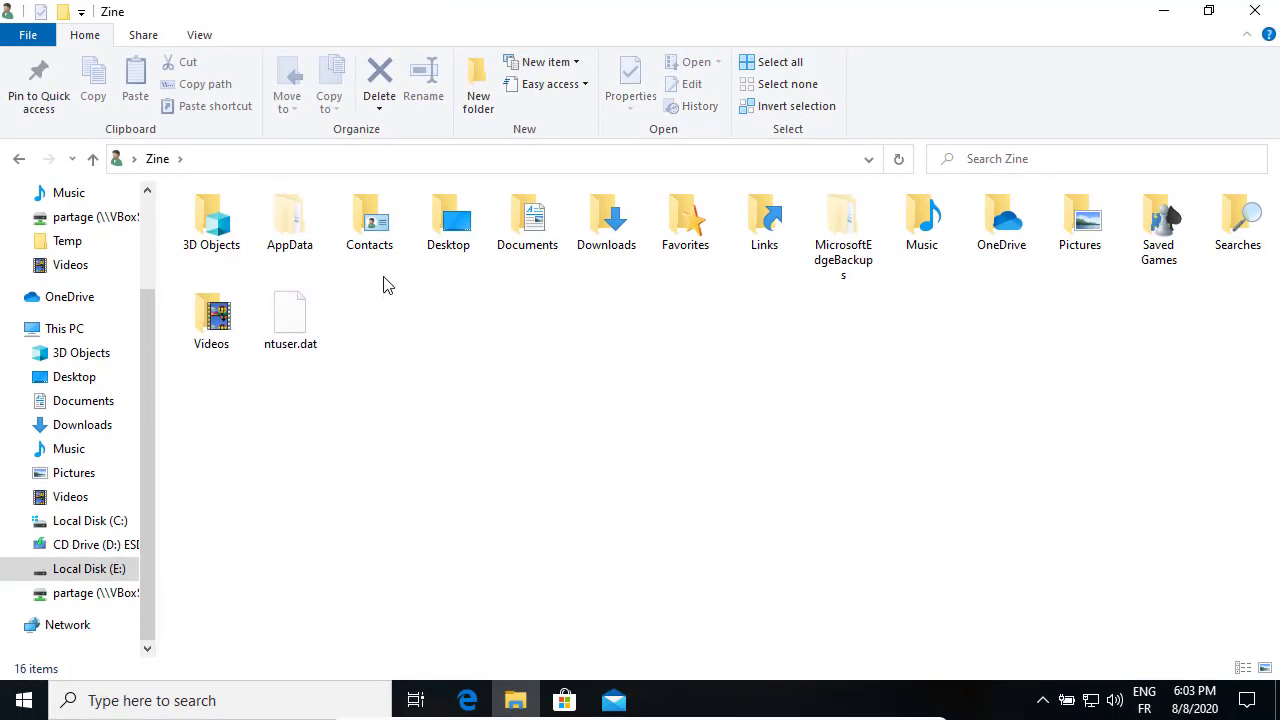
left_click_drag(209, 434, 1257, 194)
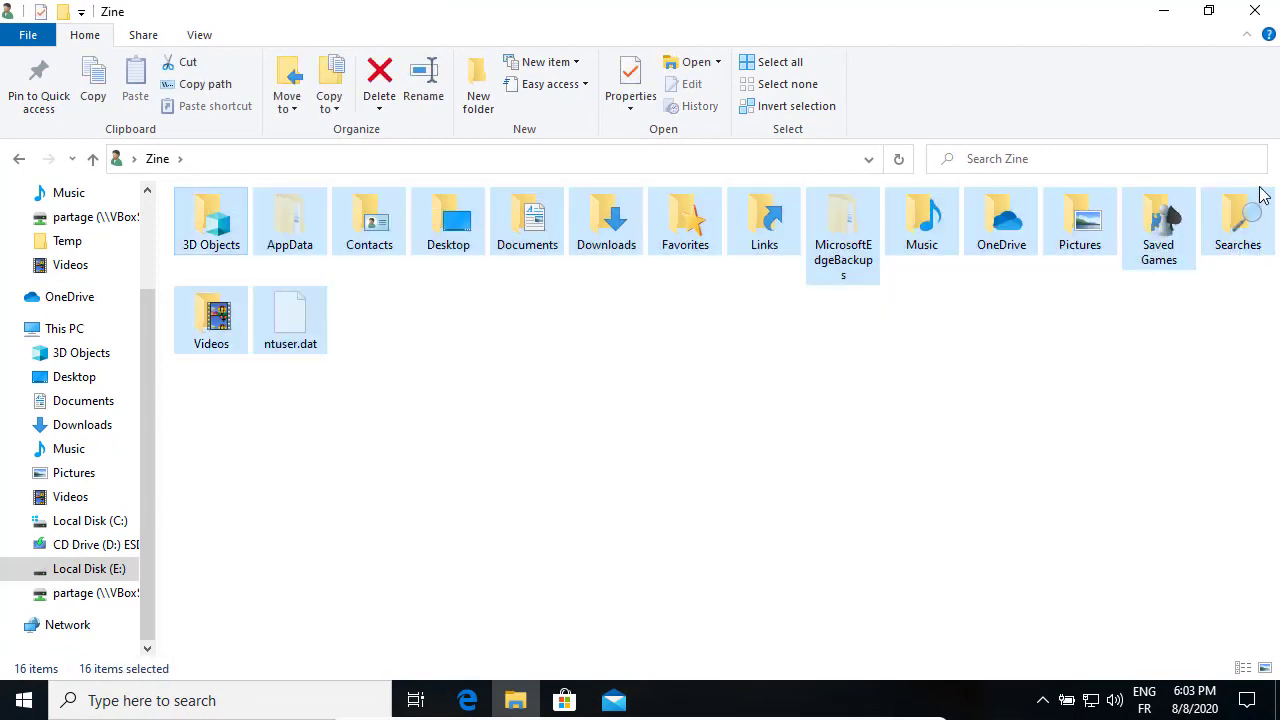
left_click(296, 330, "ctrl")
left_click(310, 240, "ctrl")
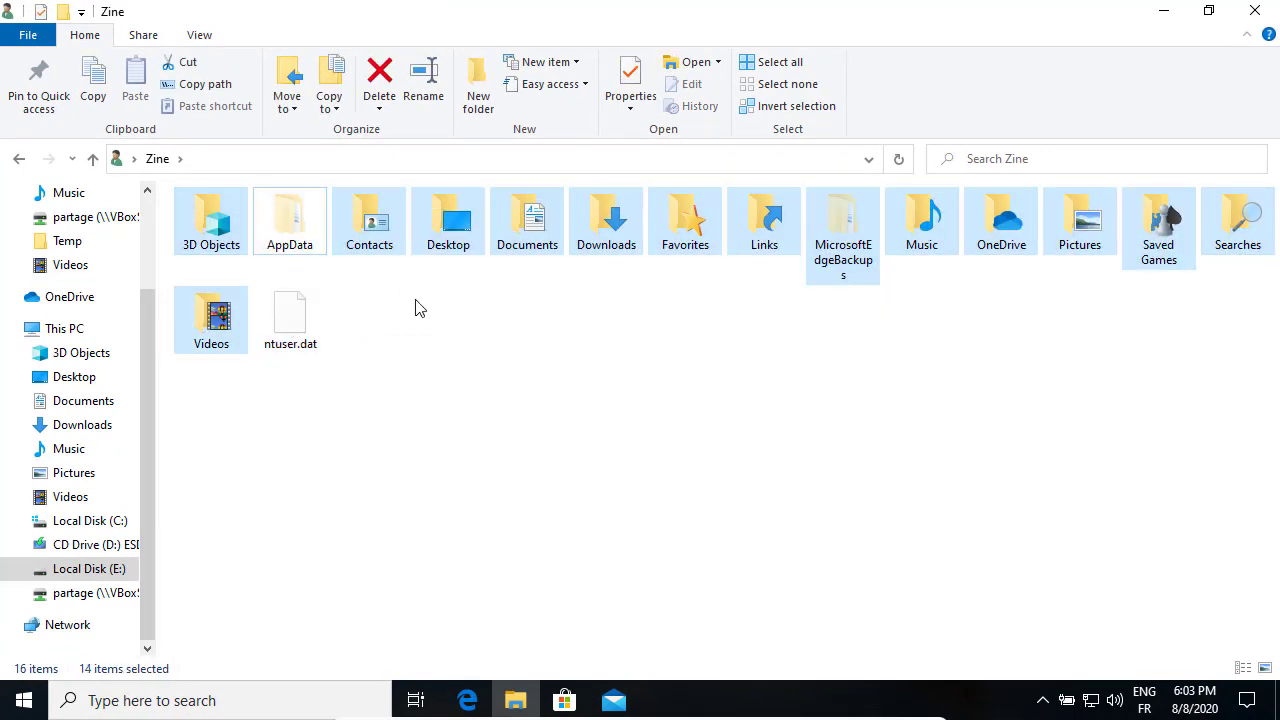
left_click(184, 66)
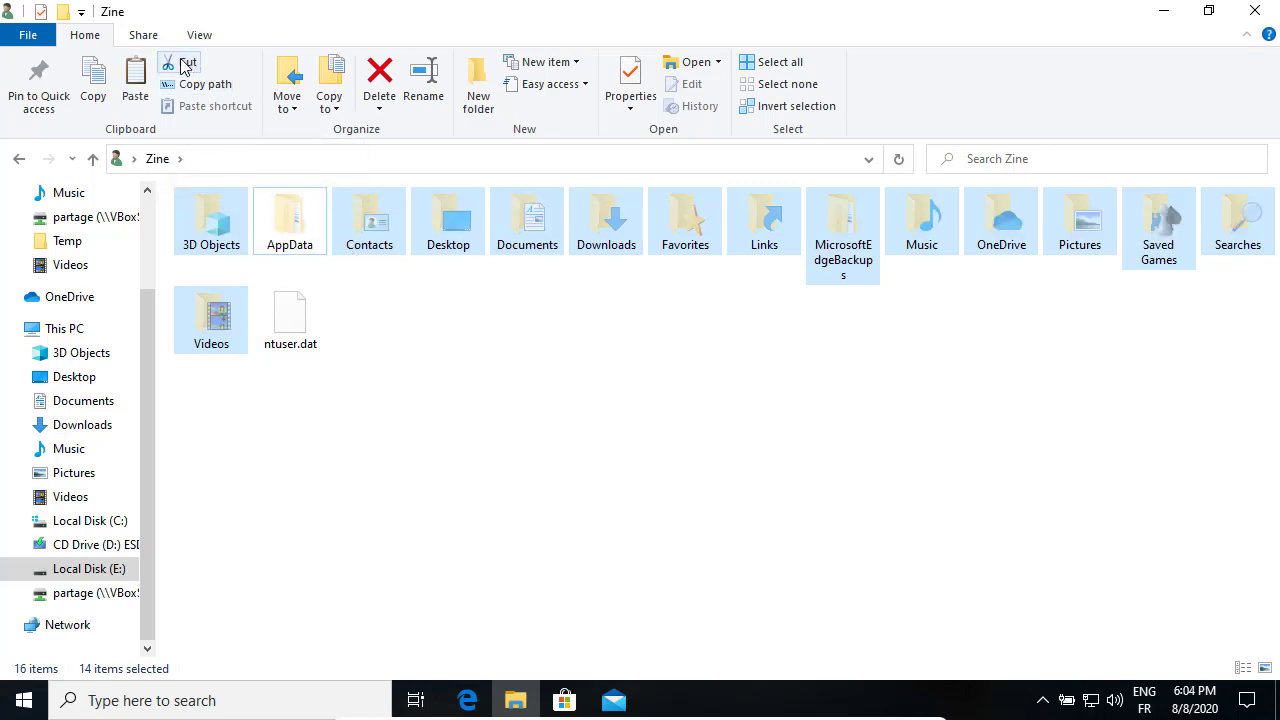
- Create a folder called Users on Local Disk (E:) and open it
left_click(90, 569)
right_click(360, 282)
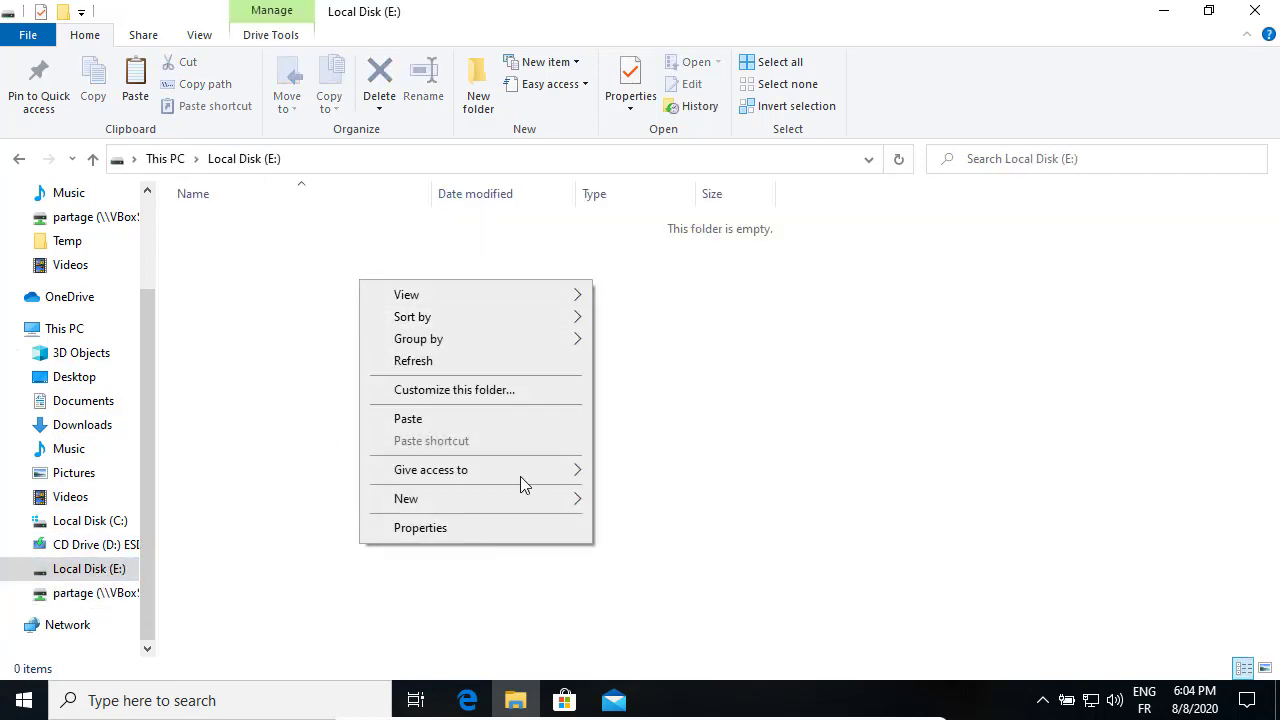
mouse_move(539, 505)
left_click(618, 502)
type("U")
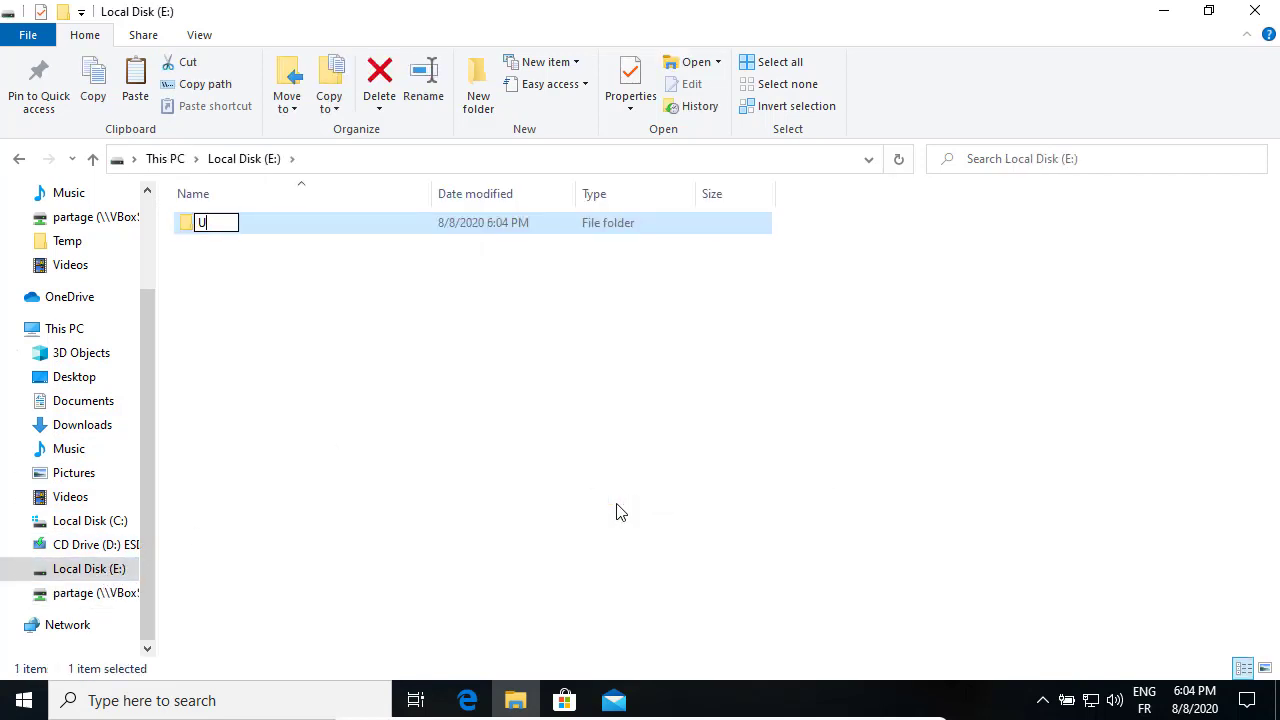
type("sers")
key("Return")
key("Return")
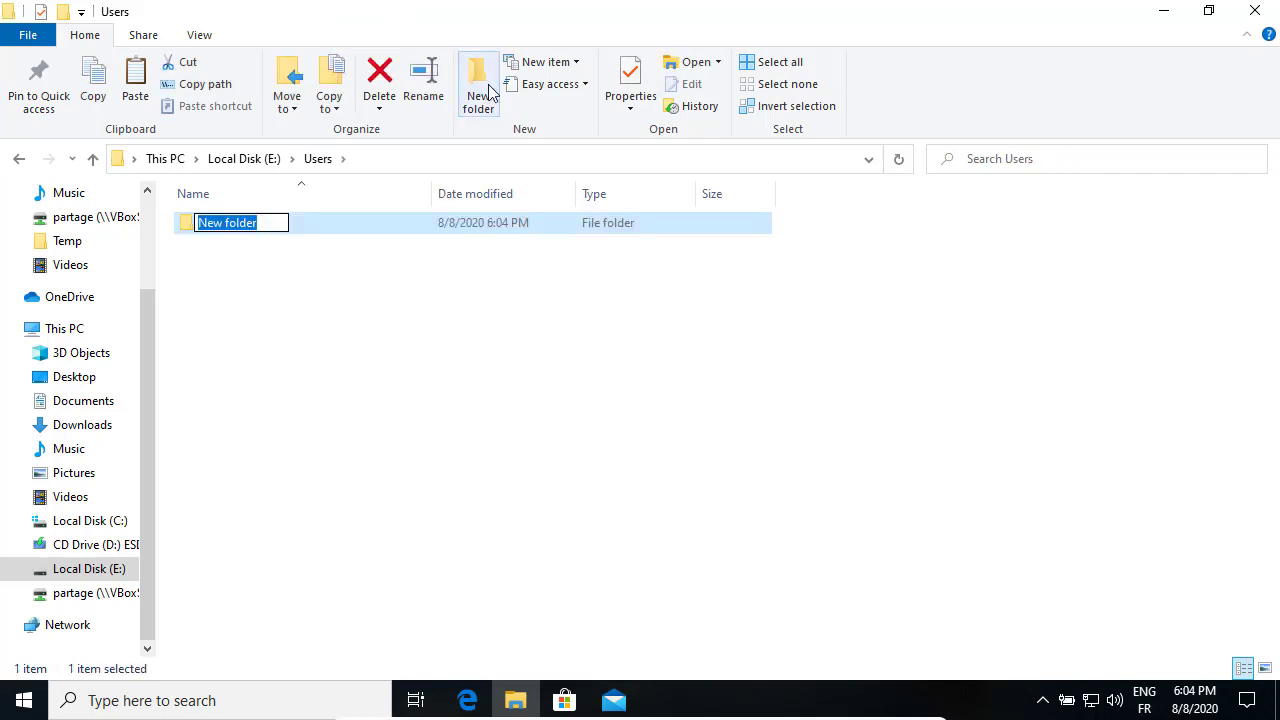
- Create a folder named after the user's profile inside Users on E: and open it
type("Zine")
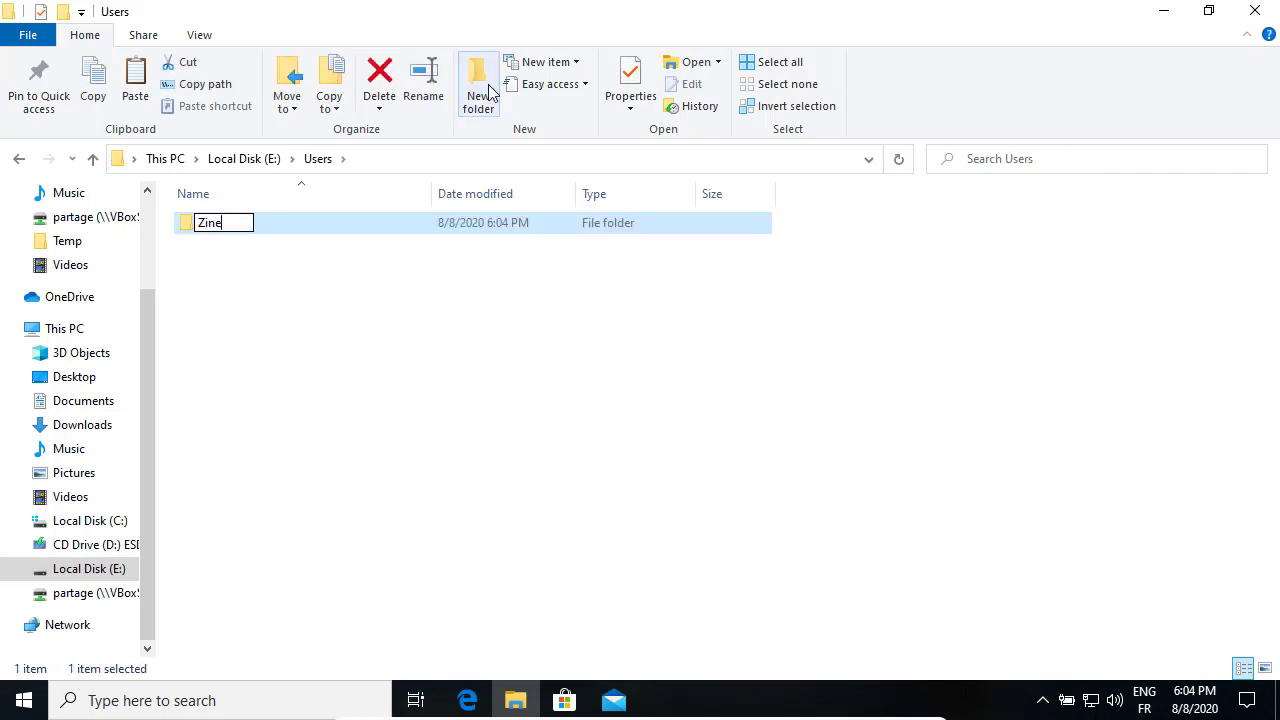
key("Return")
double_click(220, 226)
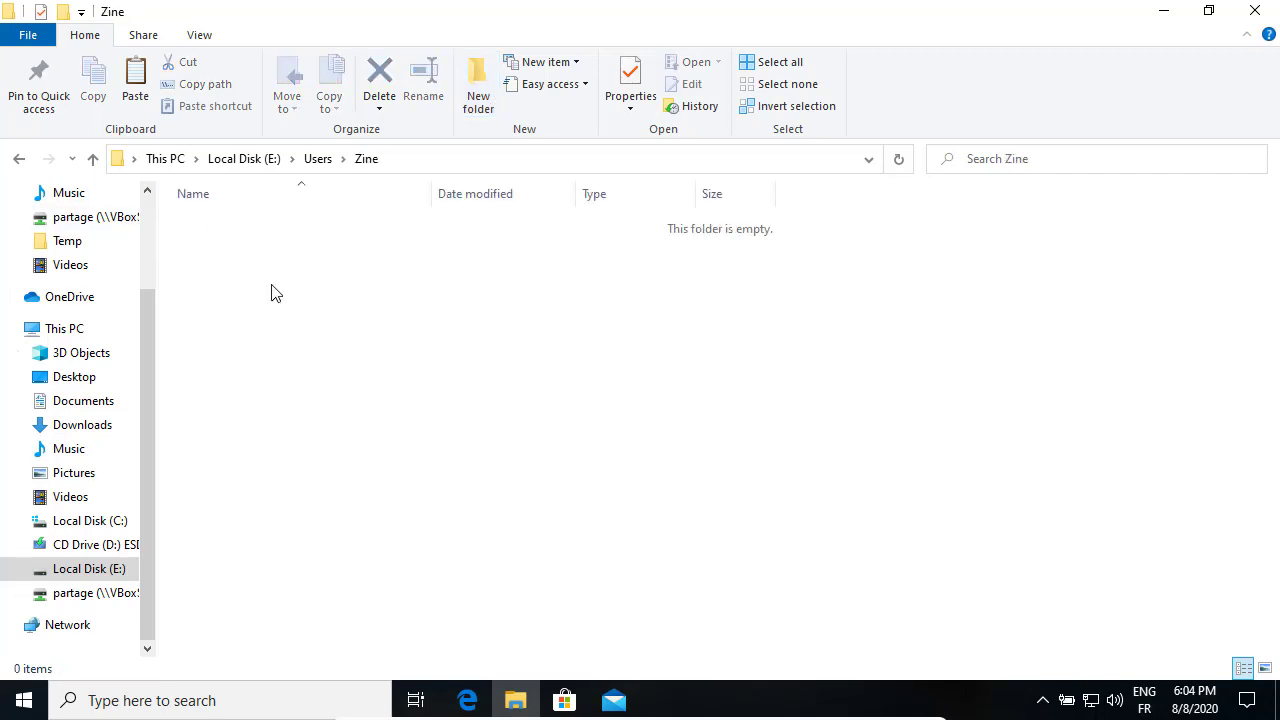
- Paste the cut profile folders into the new profile folder on E: and clear the selection
right_click(265, 287)
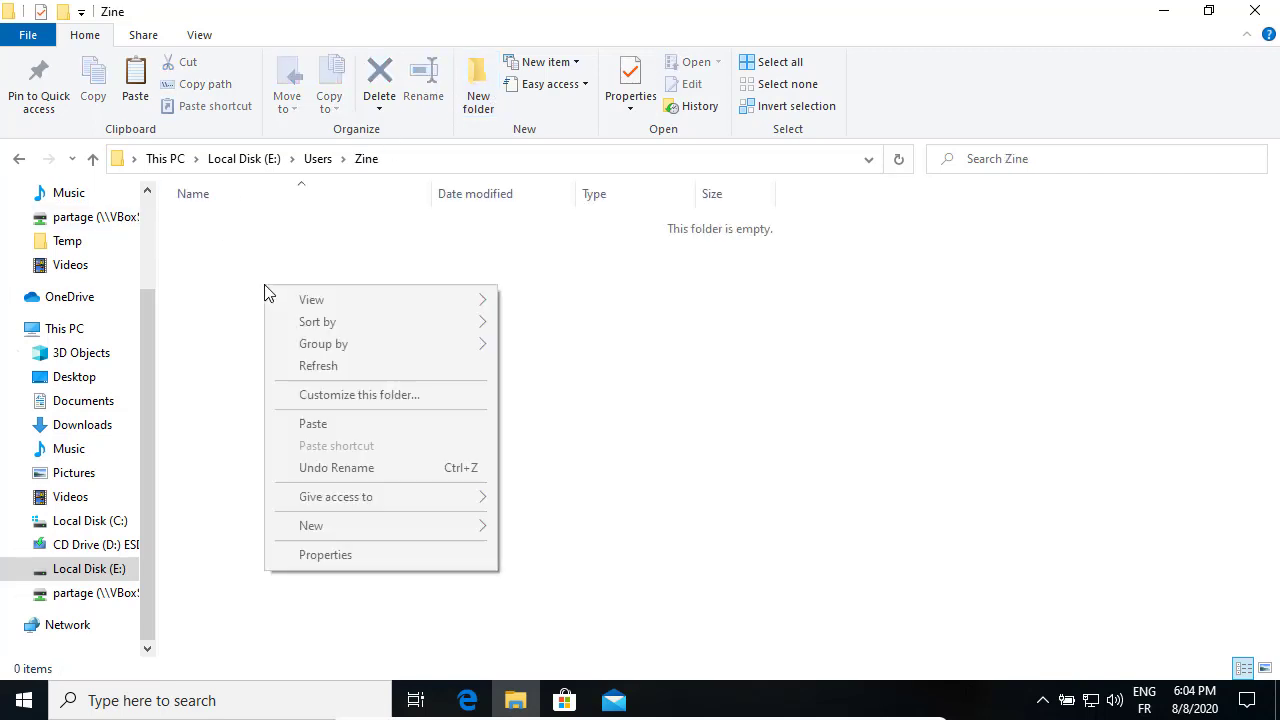
left_click(313, 424)
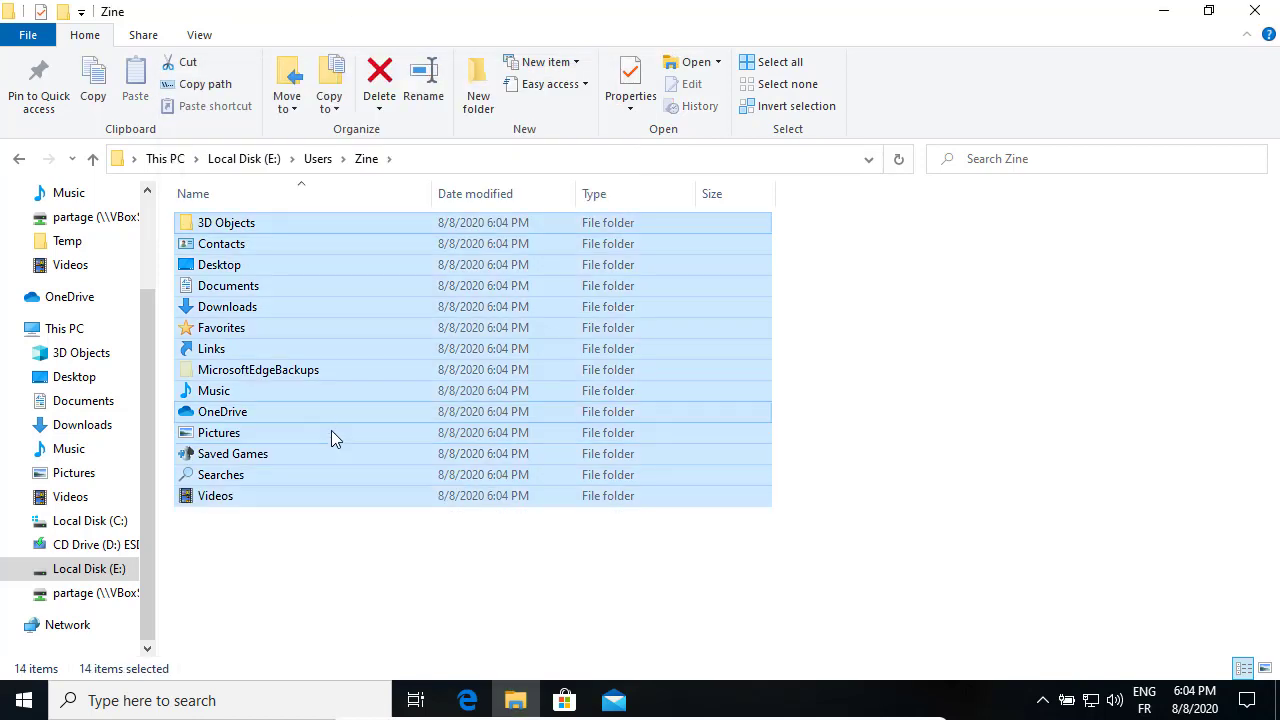
left_click(289, 582)
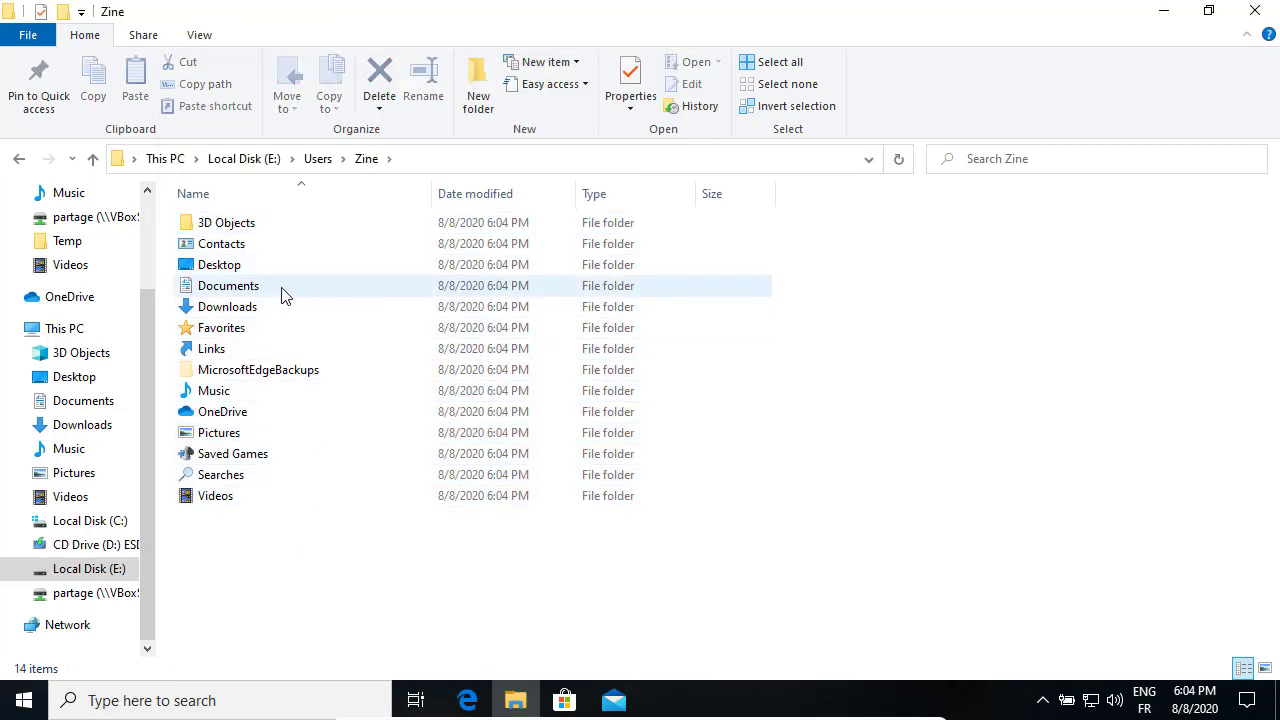